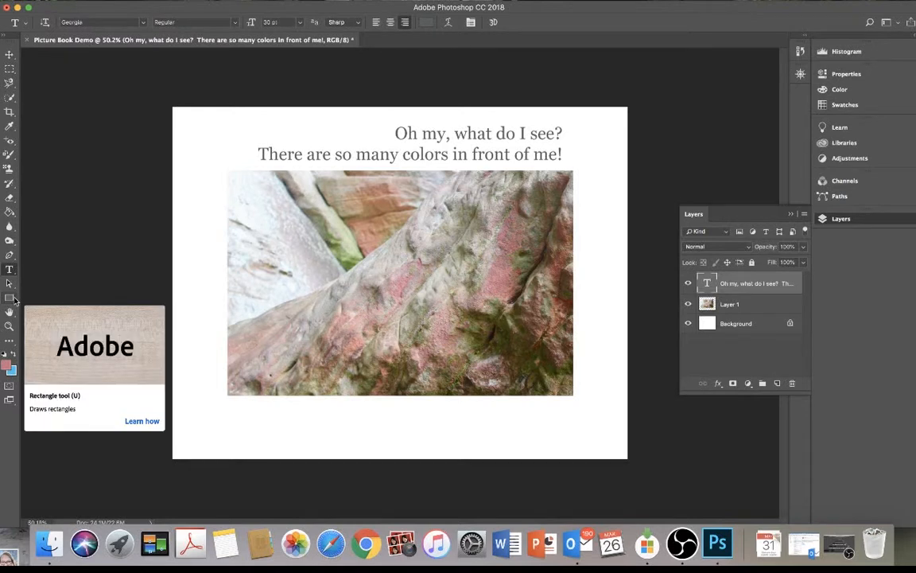
Draw a rectangle of about 380 by 179 px in the page's upper-left corner, with no fill and no stroke.
{"action": "left_click", "coordinate": [10, 298]}
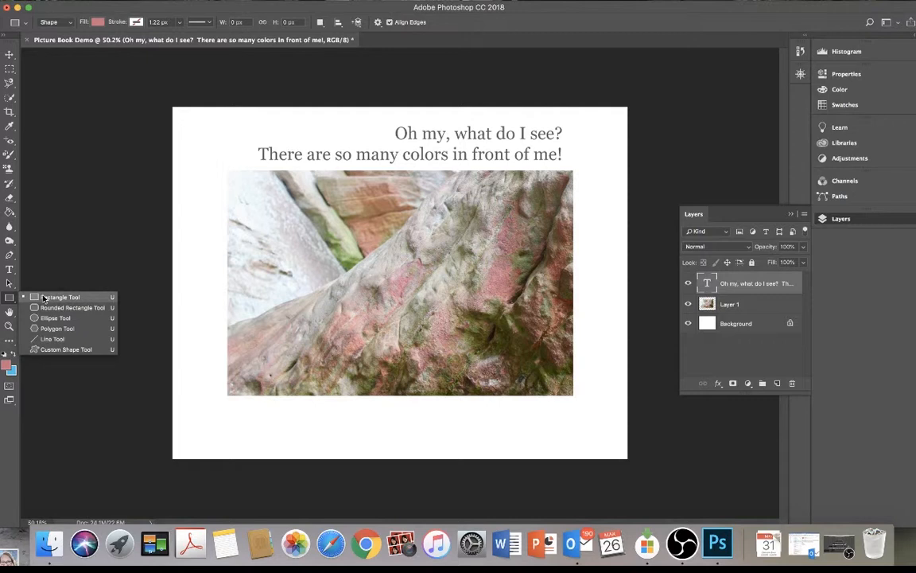
{"action": "left_click", "coordinate": [44, 296]}
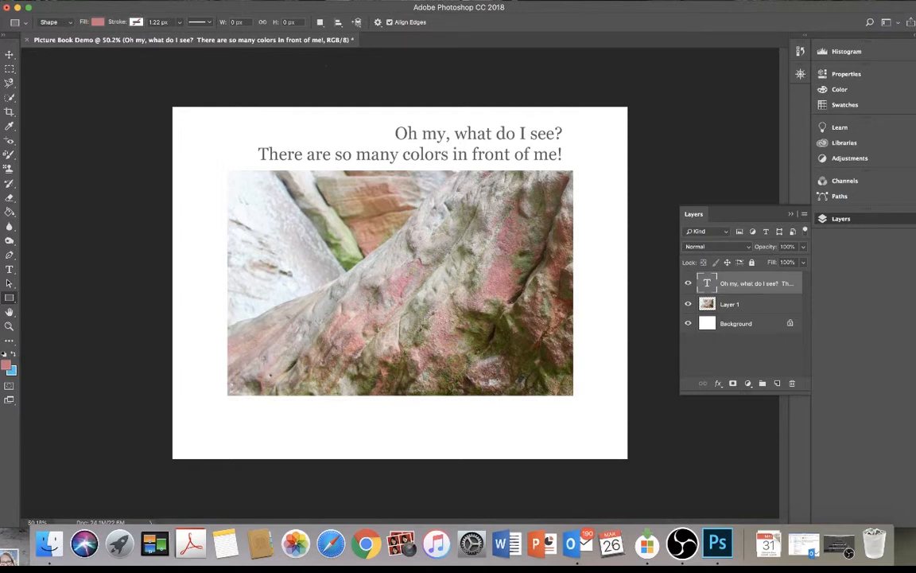
{"action": "left_click", "coordinate": [97, 24]}
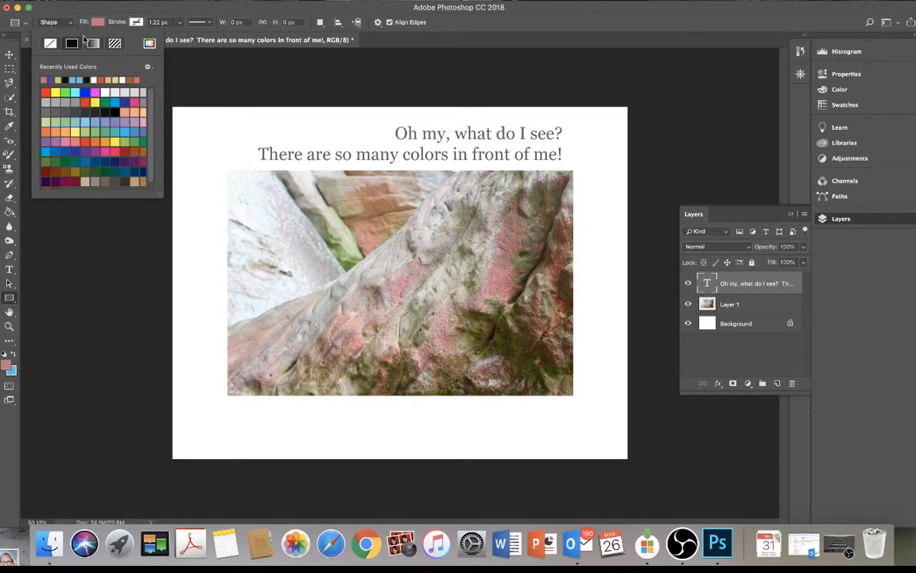
{"action": "left_click", "coordinate": [90, 43]}
{"action": "left_click", "coordinate": [50, 43]}
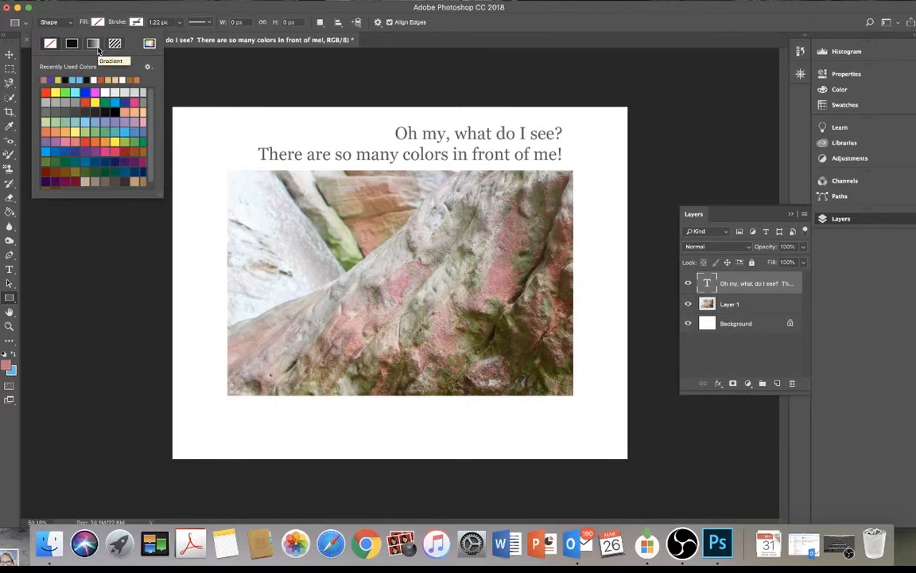
{"action": "left_click", "coordinate": [138, 22]}
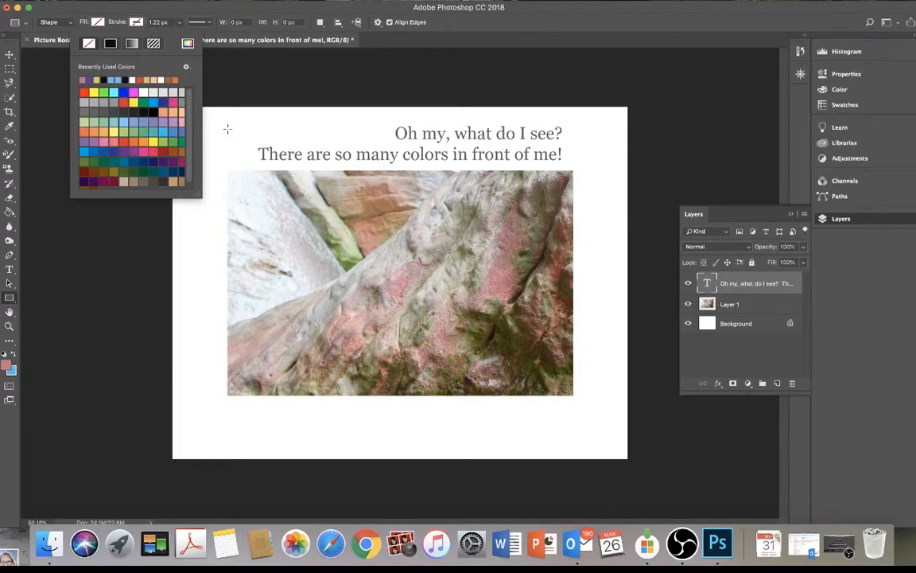
{"action": "left_click", "coordinate": [198, 122]}
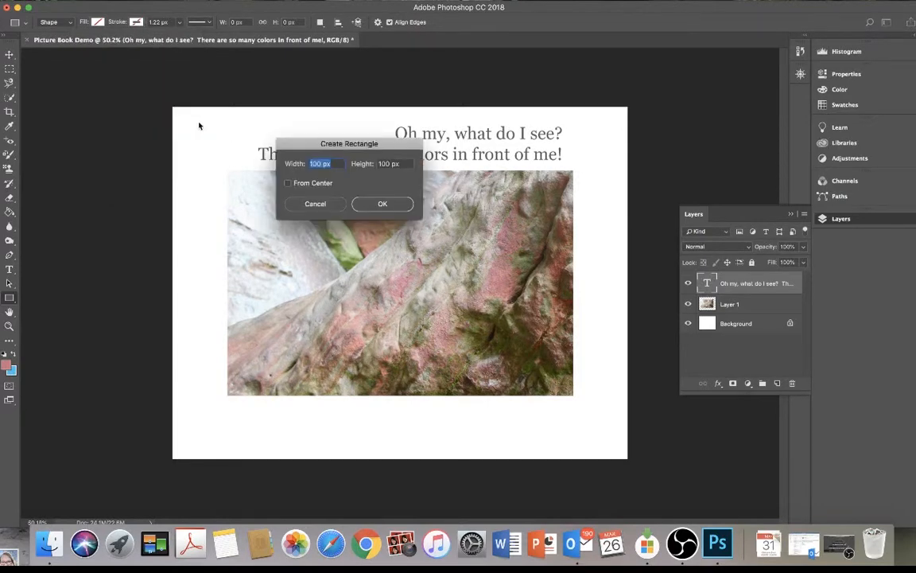
{"action": "left_click", "coordinate": [313, 202]}
{"action": "left_click_drag", "start_coordinate": [189, 121], "coordinate": [244, 147]}
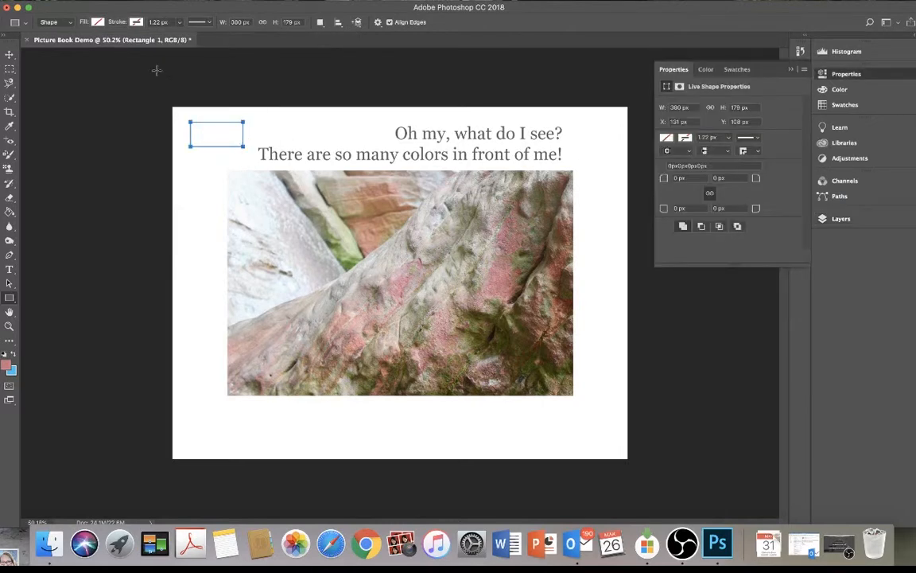
Fill the small rectangle with the recently used dusty pink.
{"action": "left_click", "coordinate": [98, 22]}
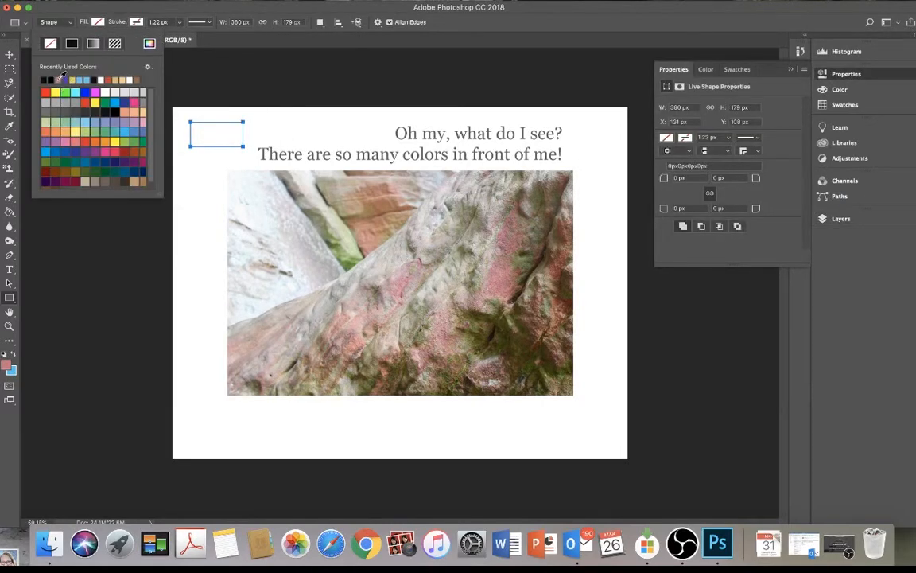
{"action": "left_click", "coordinate": [63, 78]}
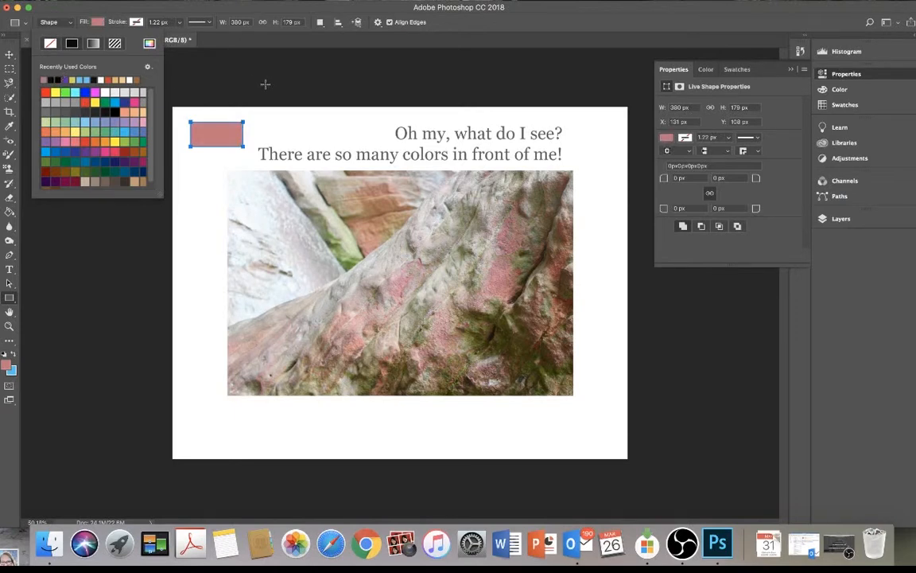
{"action": "left_click", "coordinate": [9, 54]}
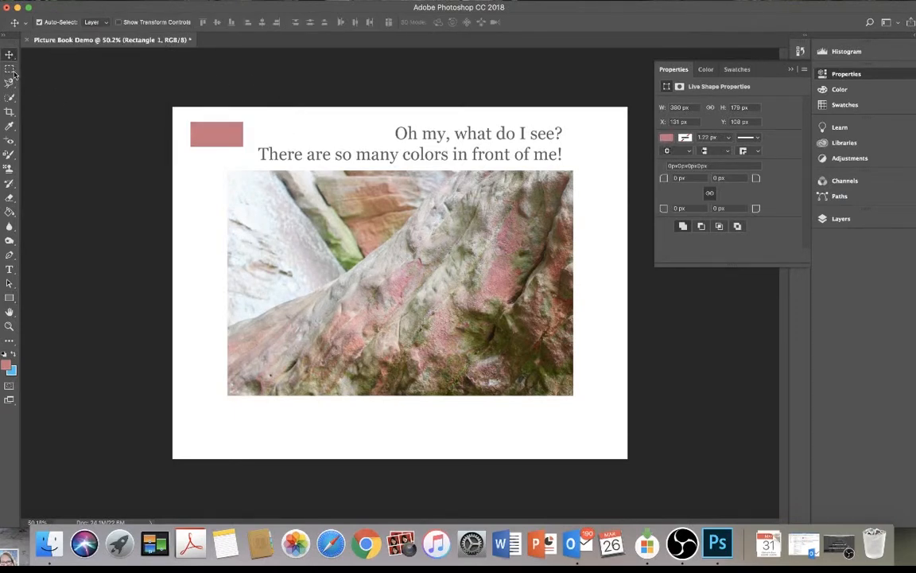
Give the small rectangle a black stroke with a width of 0.15 px.
{"action": "left_click", "coordinate": [9, 298]}
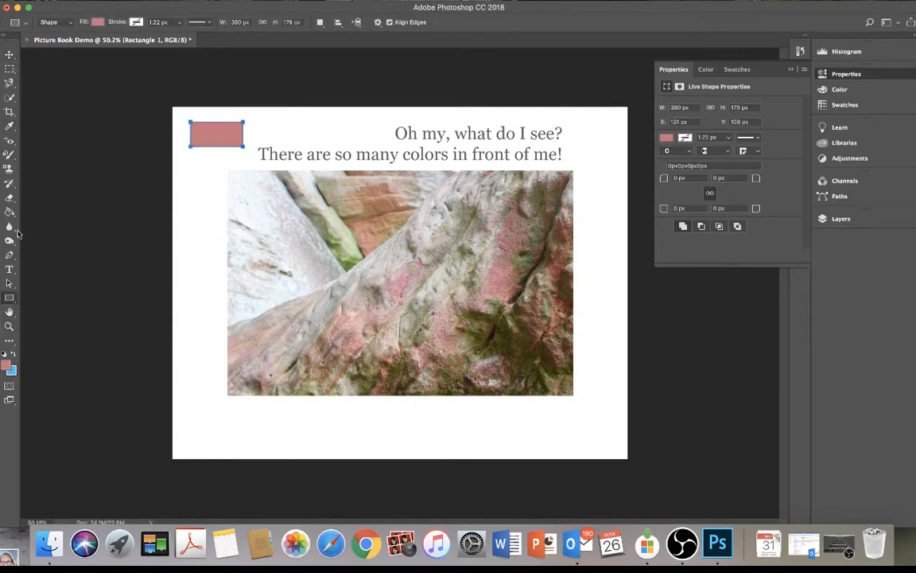
{"action": "left_click", "coordinate": [124, 22]}
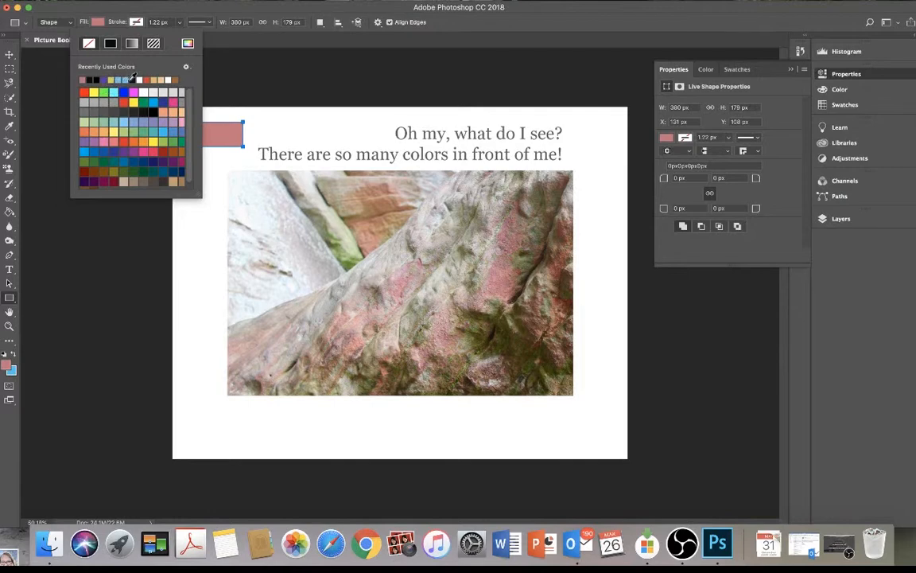
{"action": "left_click", "coordinate": [87, 79]}
{"action": "left_click", "coordinate": [179, 22]}
{"action": "mouse_move", "coordinate": [167, 37]}
{"action": "left_mouse_down"}
{"action": "mouse_move", "coordinate": [218, 36]}
{"action": "mouse_move", "coordinate": [158, 36]}
{"action": "left_mouse_up"}
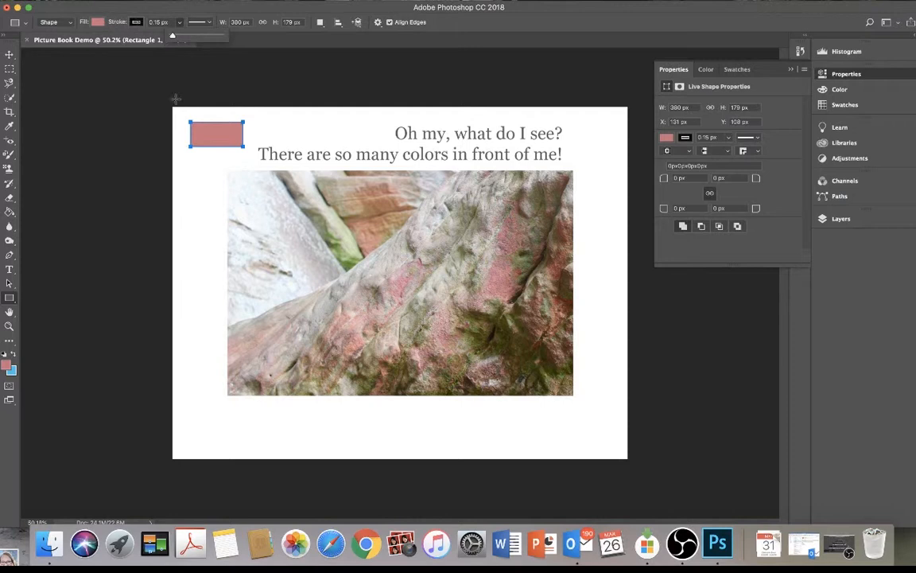
Delete the small rectangle's layer.
{"action": "key", "text": "v"}
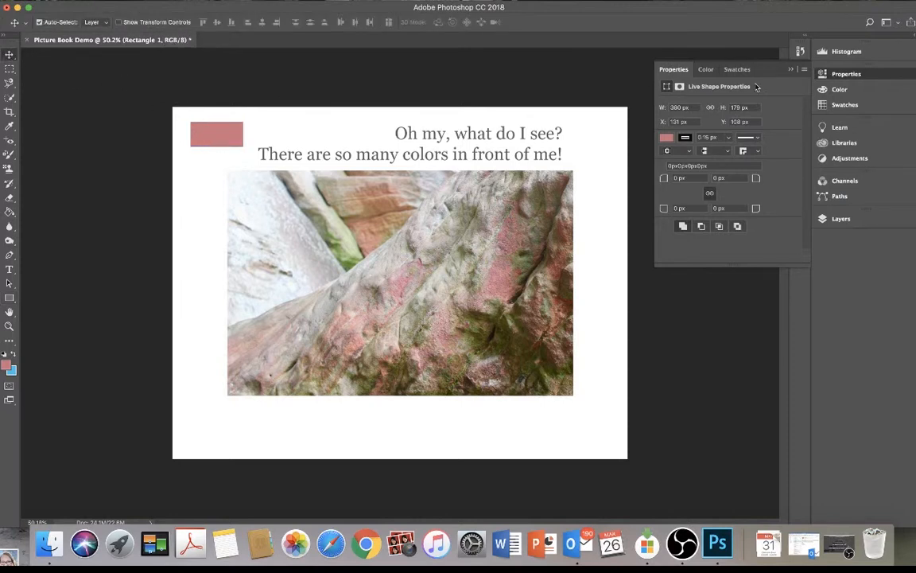
{"action": "left_click", "coordinate": [839, 218]}
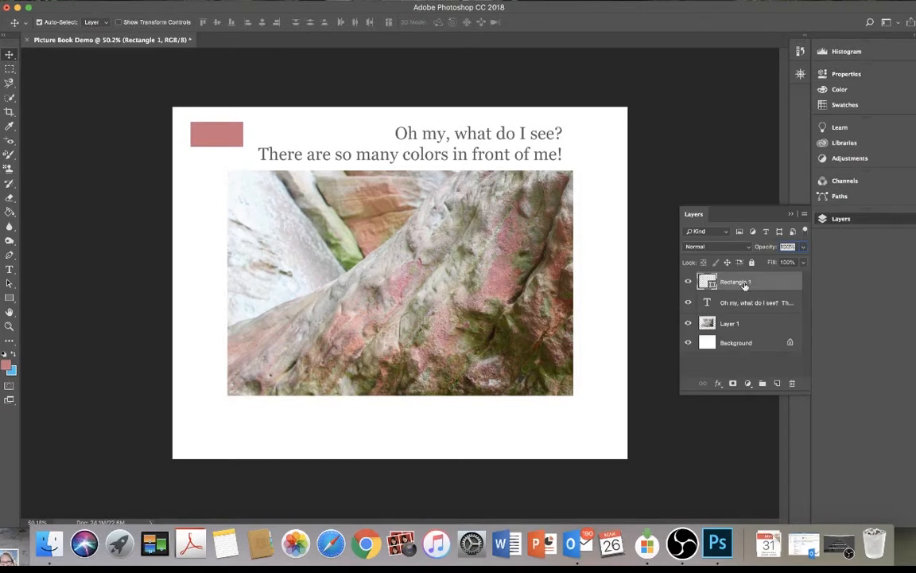
{"action": "key", "text": "Delete"}
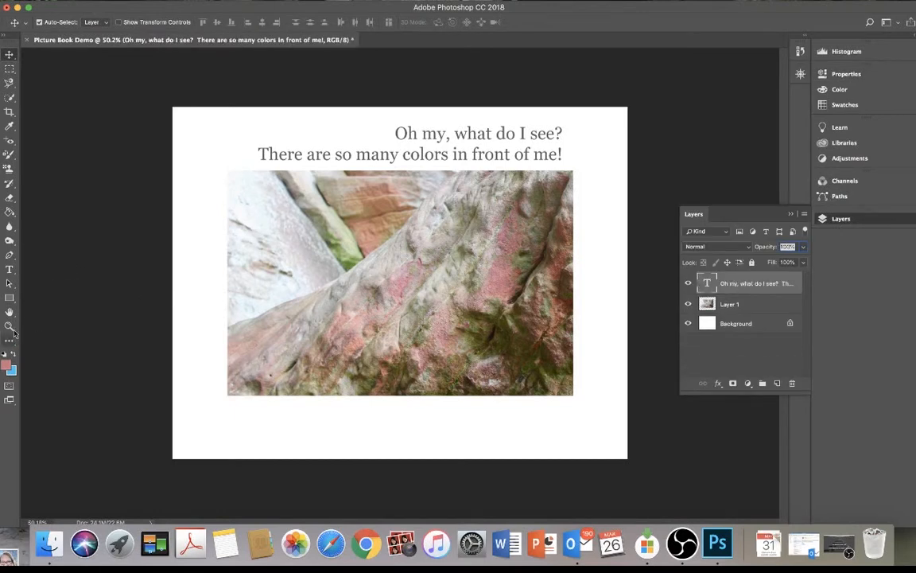
Draw a dusty pink rectangle of about 2699 by 1810 px that covers the photo with a small margin all around.
{"action": "left_click", "coordinate": [9, 297]}
{"action": "left_click", "coordinate": [95, 25]}
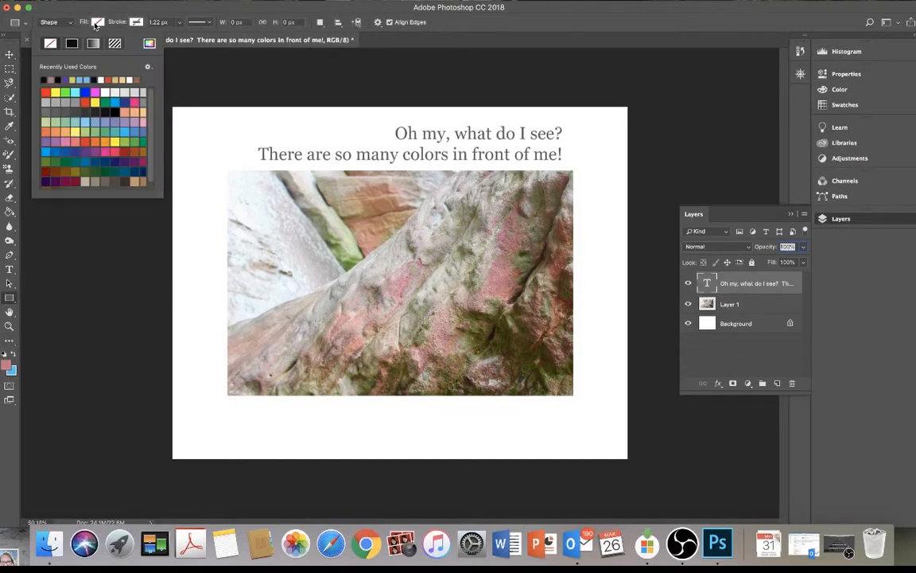
{"action": "left_click", "coordinate": [44, 80]}
{"action": "left_click", "coordinate": [211, 156]}
{"action": "left_click_drag", "start_coordinate": [215, 159], "coordinate": [587, 408]}
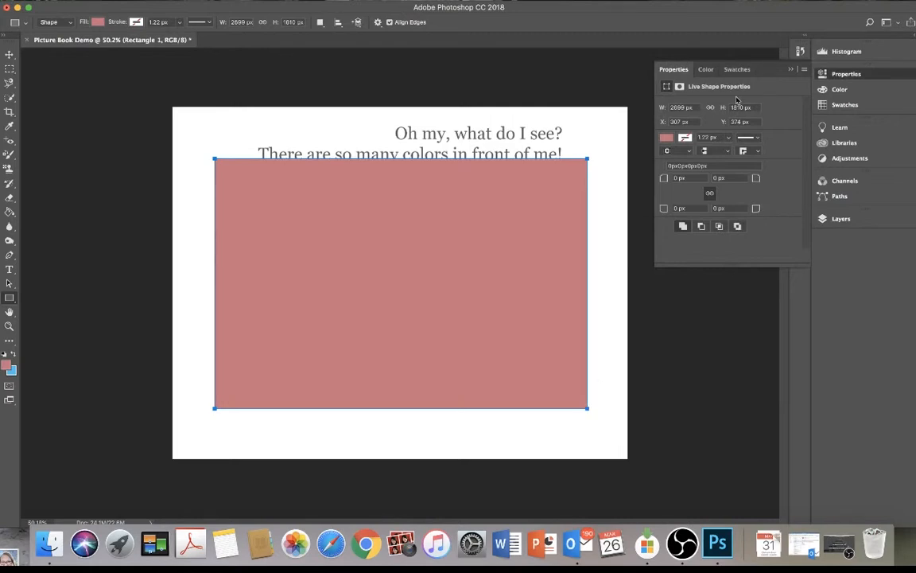
Move the Rectangle 1 layer beneath Layer 1 so the rectangle frames the photo.
{"action": "left_click", "coordinate": [839, 220]}
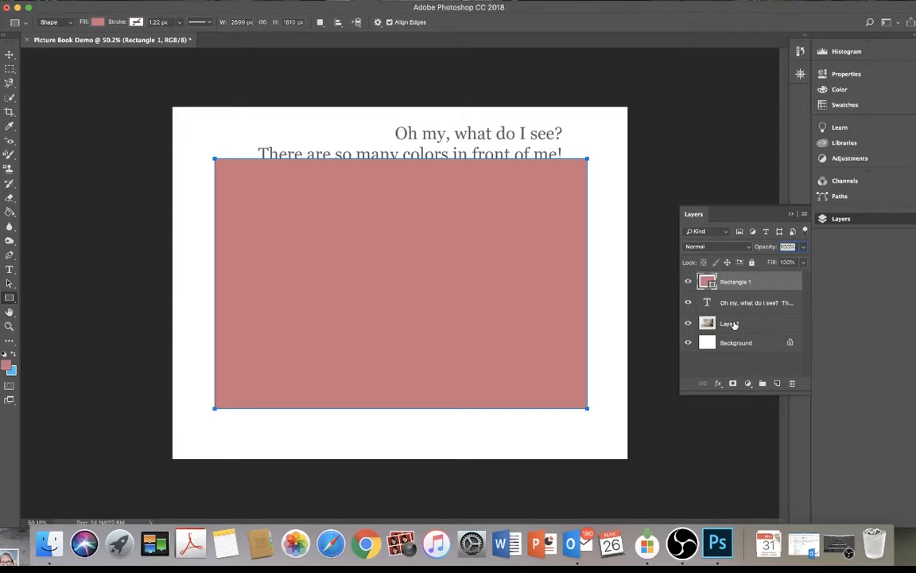
{"action": "left_click_drag", "start_coordinate": [737, 284], "coordinate": [732, 329]}
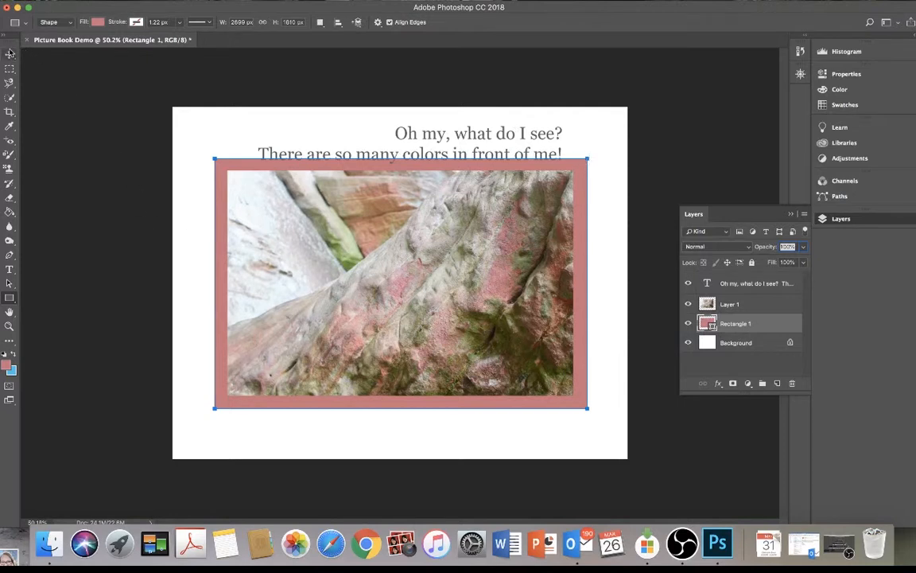
{"action": "left_click_drag", "start_coordinate": [214, 158], "coordinate": [193, 133]}
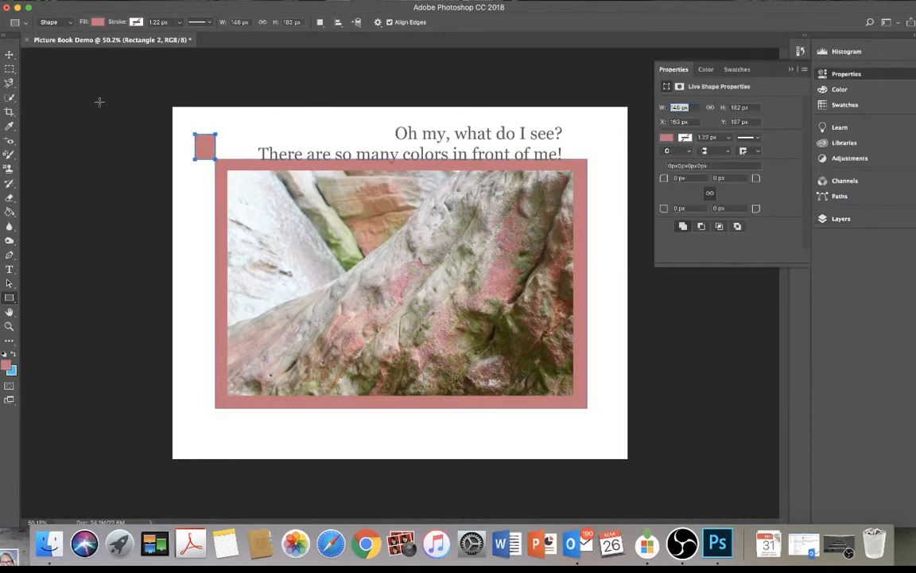
{"action": "key", "text": "super+z"}
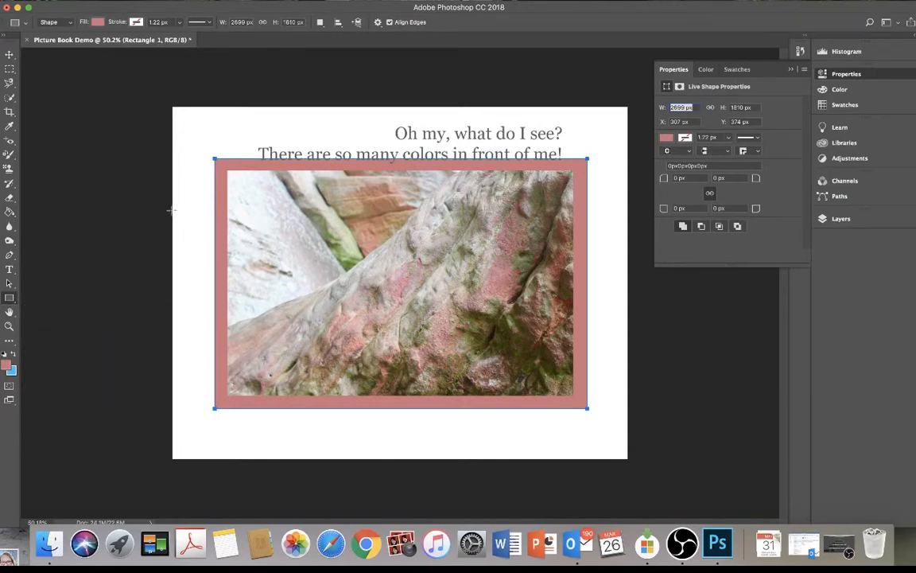
Draw a pink band of about 3302 by 621 px across the page's full width behind the photo and lower its opacity to about 23%.
{"action": "left_click_drag", "start_coordinate": [171, 210], "coordinate": [628, 295]}
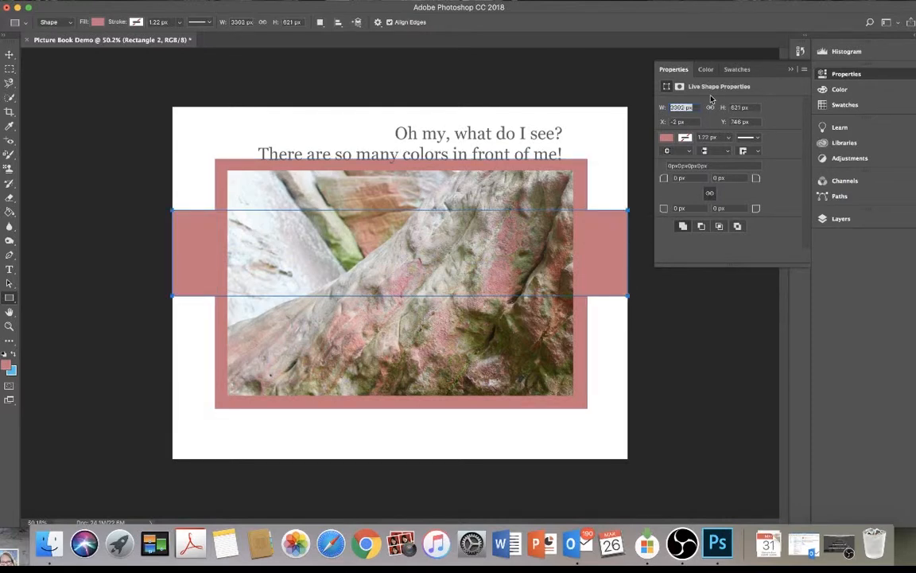
{"action": "left_click", "coordinate": [835, 219]}
{"action": "left_click", "coordinate": [804, 248]}
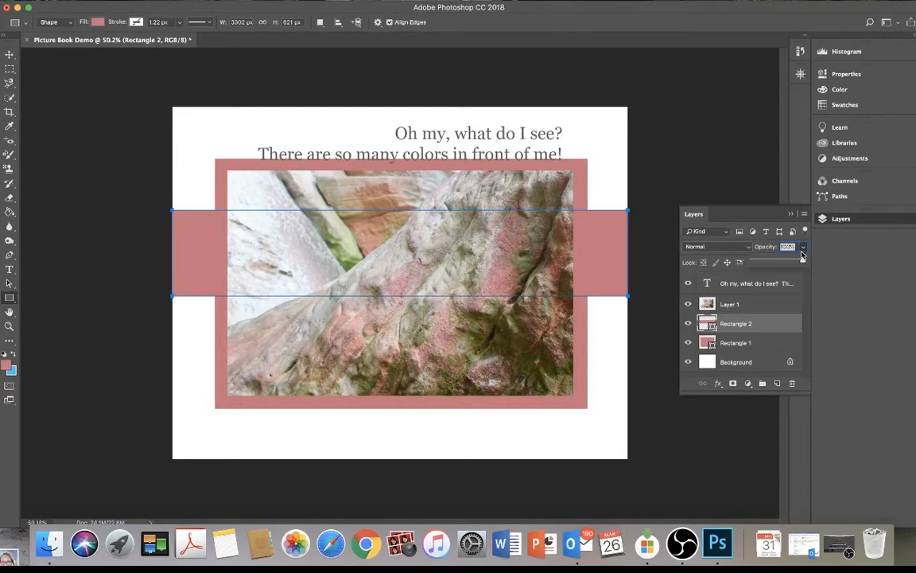
{"action": "left_click_drag", "start_coordinate": [795, 263], "coordinate": [779, 262]}
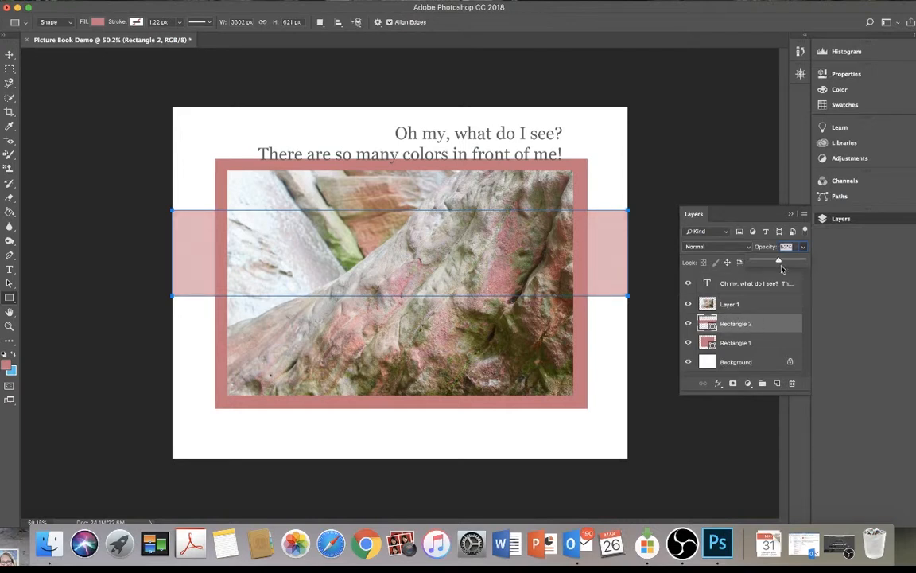
{"action": "left_click_drag", "start_coordinate": [780, 262], "coordinate": [762, 264]}
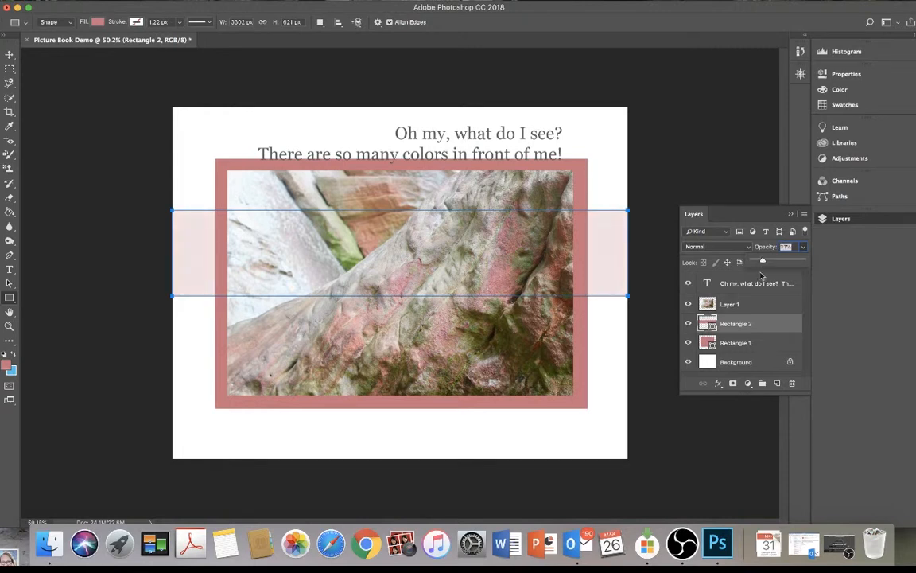
Set the opacity of the Rectangle 1 frame to 60%.
{"action": "left_click", "coordinate": [733, 344]}
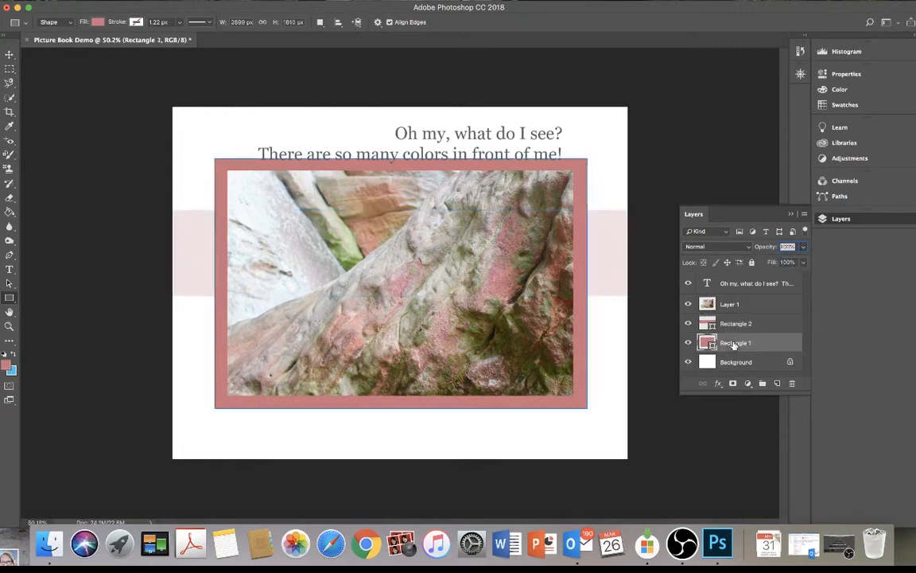
{"action": "left_click", "coordinate": [789, 259]}
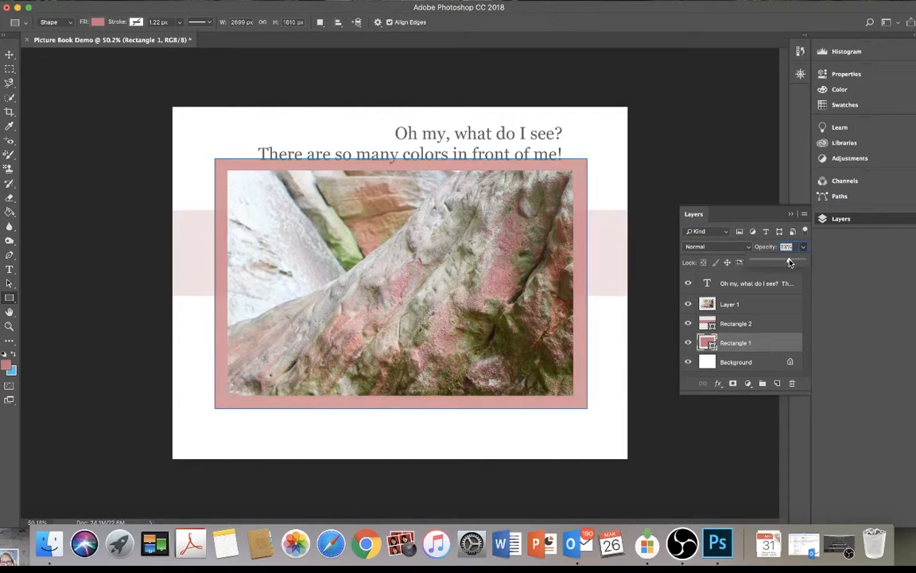
{"action": "left_click_drag", "start_coordinate": [785, 263], "coordinate": [783, 264]}
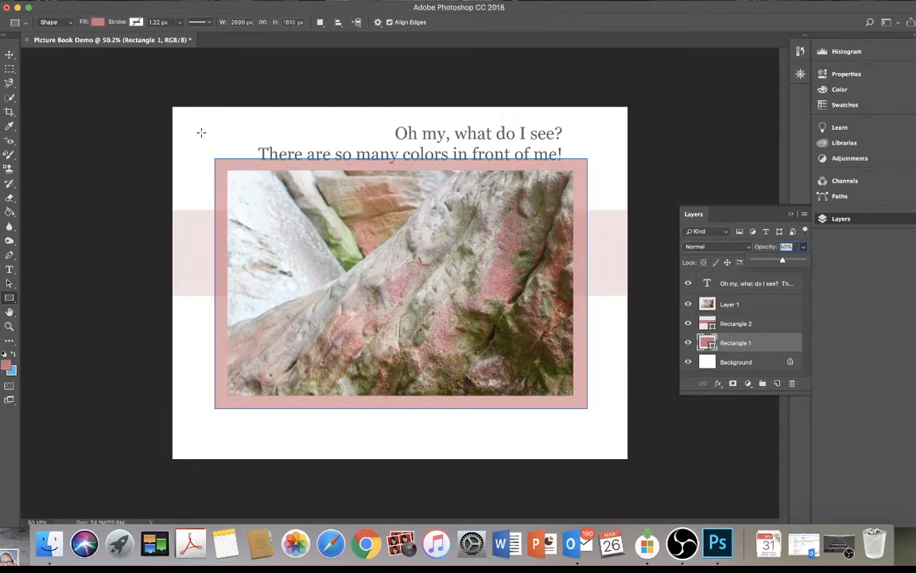
Align the text's right end with the frame's right edge, and shift the frame and photo down until their bottom edges match.
{"action": "left_click", "coordinate": [10, 54]}
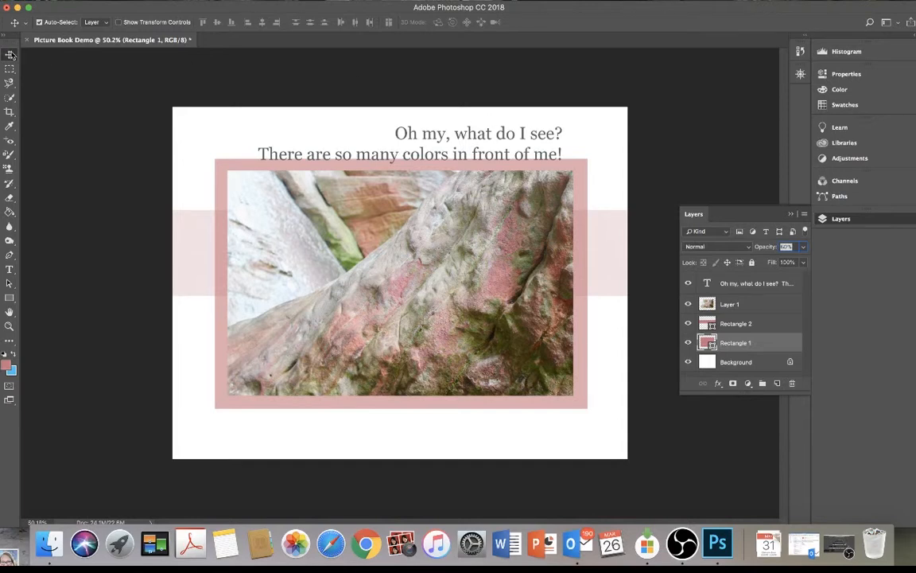
{"action": "left_click_drag", "start_coordinate": [499, 133], "coordinate": [520, 130]}
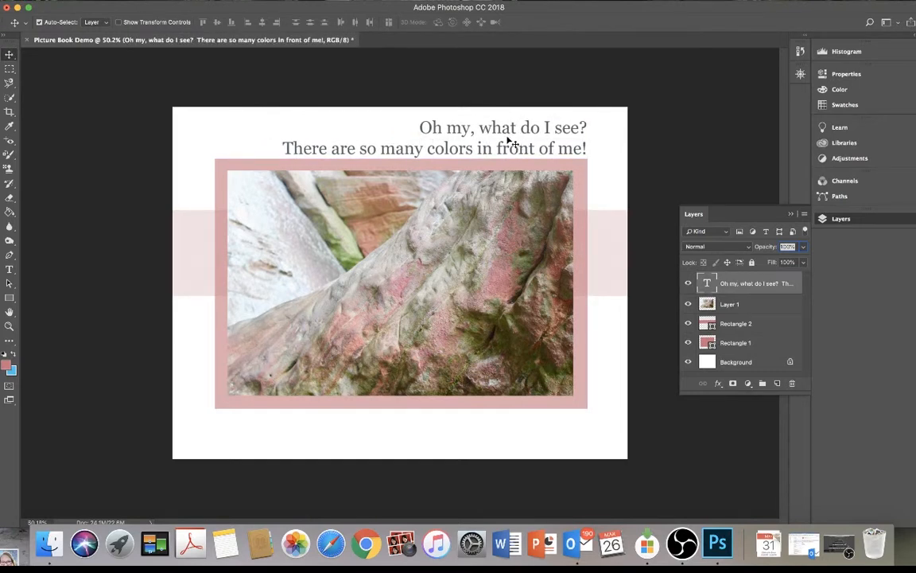
{"action": "left_click_drag", "start_coordinate": [505, 167], "coordinate": [505, 182]}
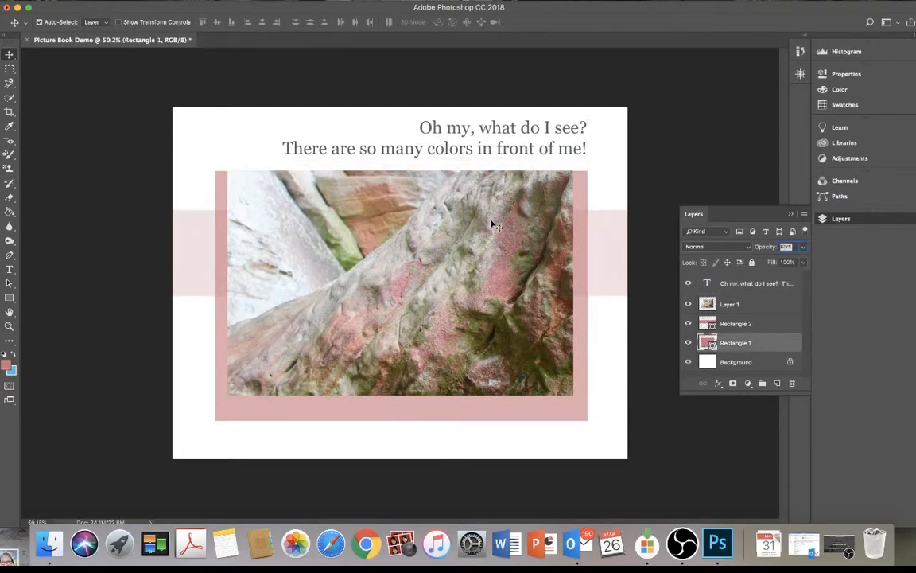
{"action": "left_click_drag", "start_coordinate": [490, 225], "coordinate": [491, 253]}
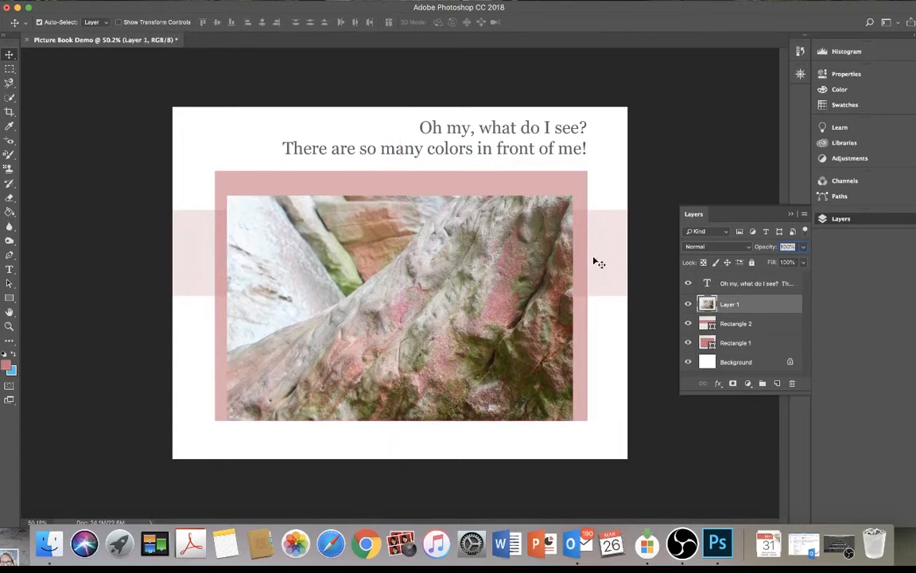
Move the pale pink band up behind the text and nudge the text slightly down within the band.
{"action": "left_click_drag", "start_coordinate": [595, 262], "coordinate": [611, 164]}
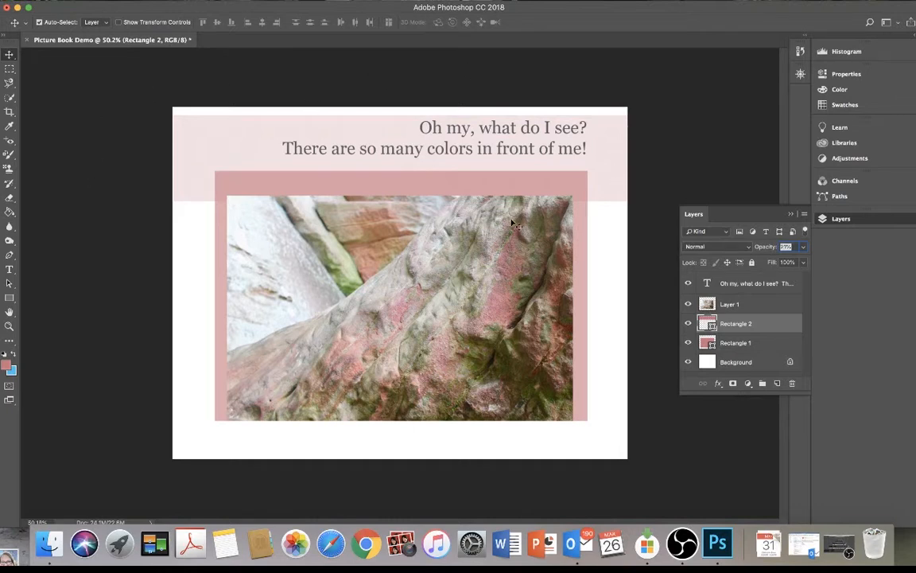
{"action": "left_click", "coordinate": [562, 152]}
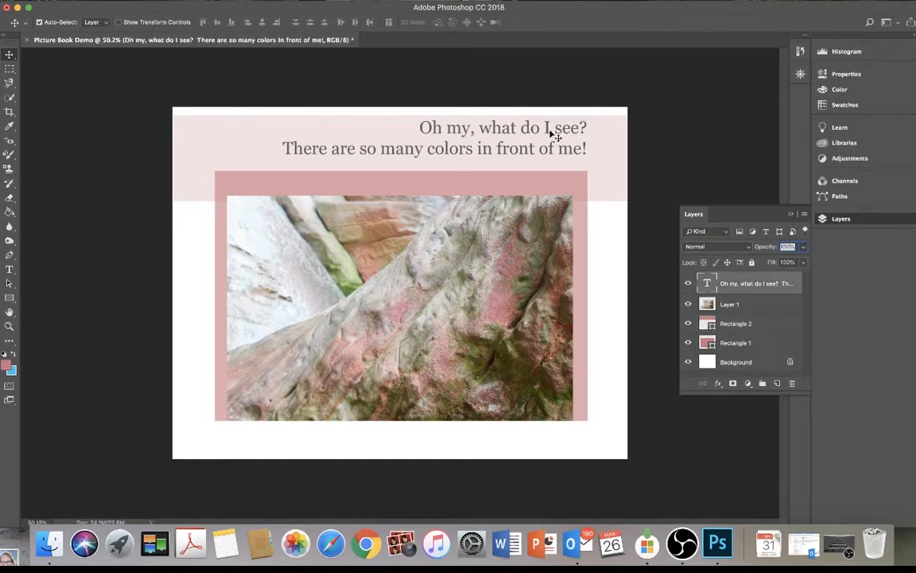
{"action": "left_click_drag", "start_coordinate": [551, 133], "coordinate": [551, 139]}
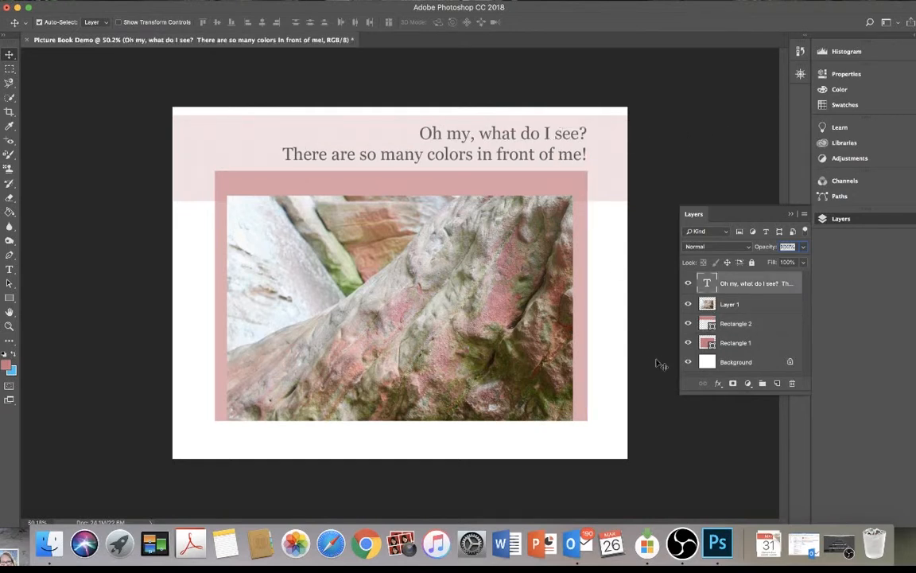